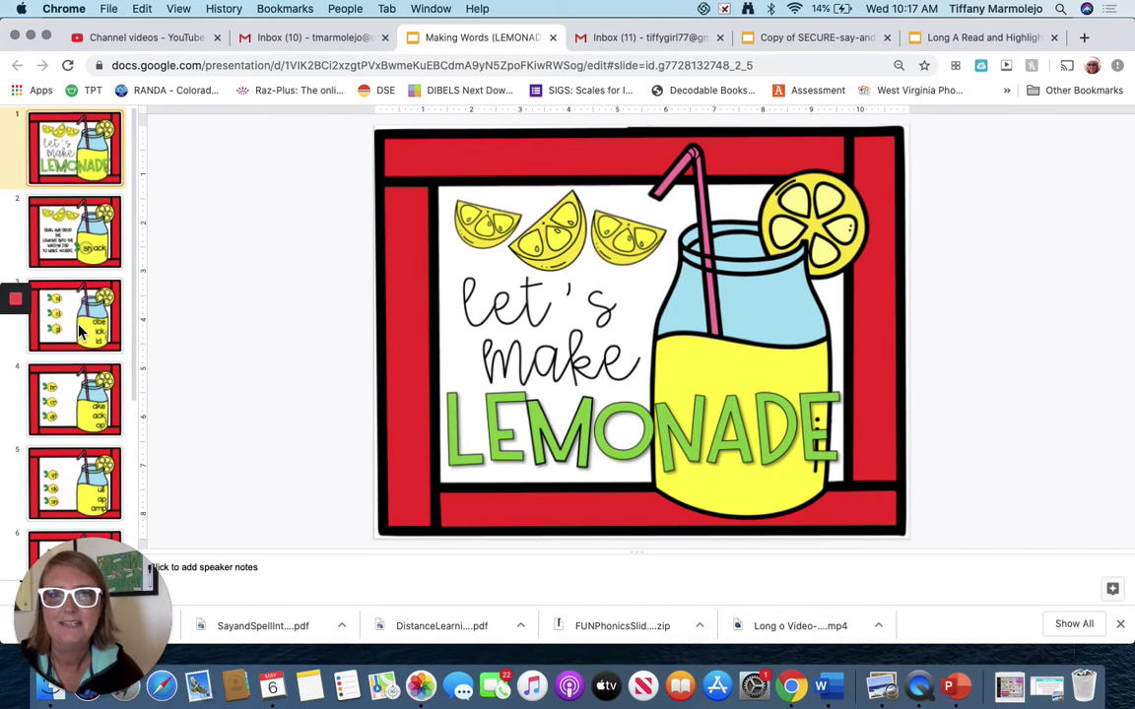
Open slide 3, showing the sl, cl and gl lemons beside the obe/ick/id jar
left_click(61, 287)
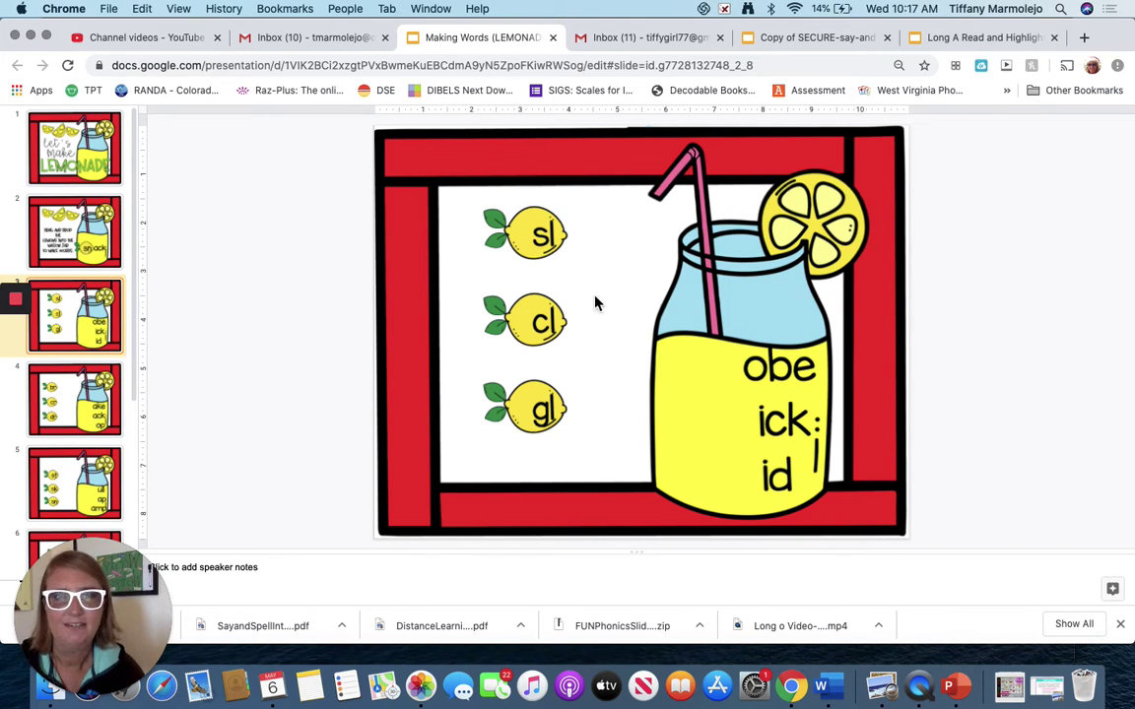
Drag the sl lemon onto the jar beside id to spell slid
left_click(527, 238)
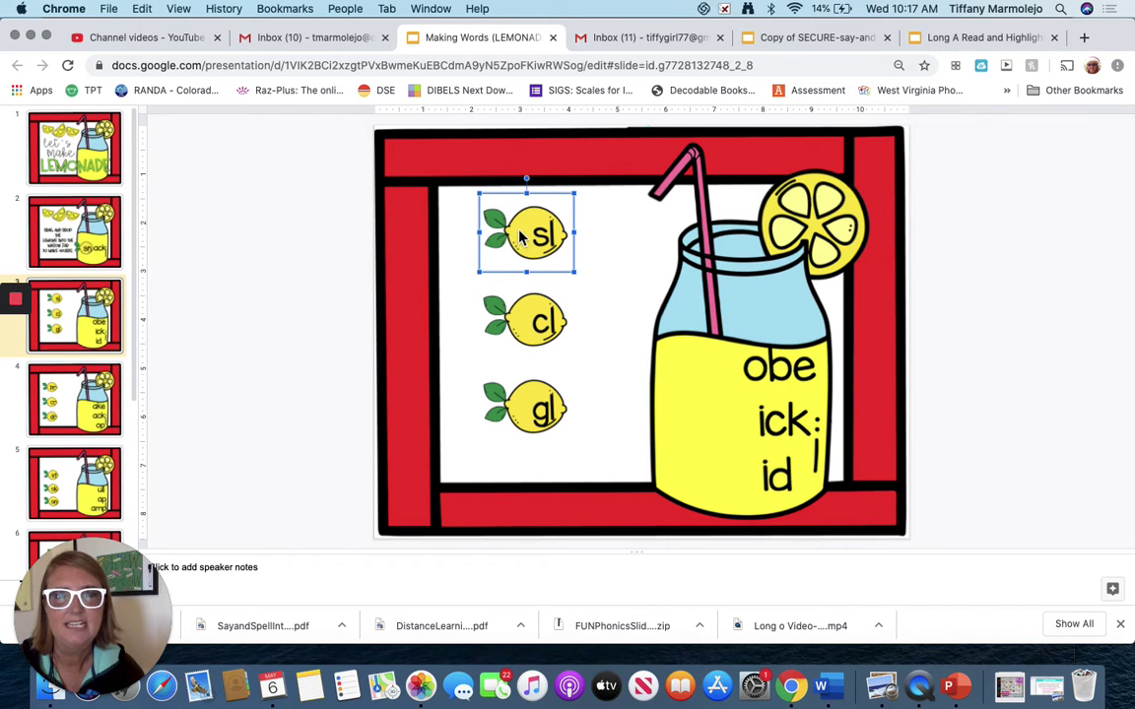
left_click_drag(522, 232, 696, 371)
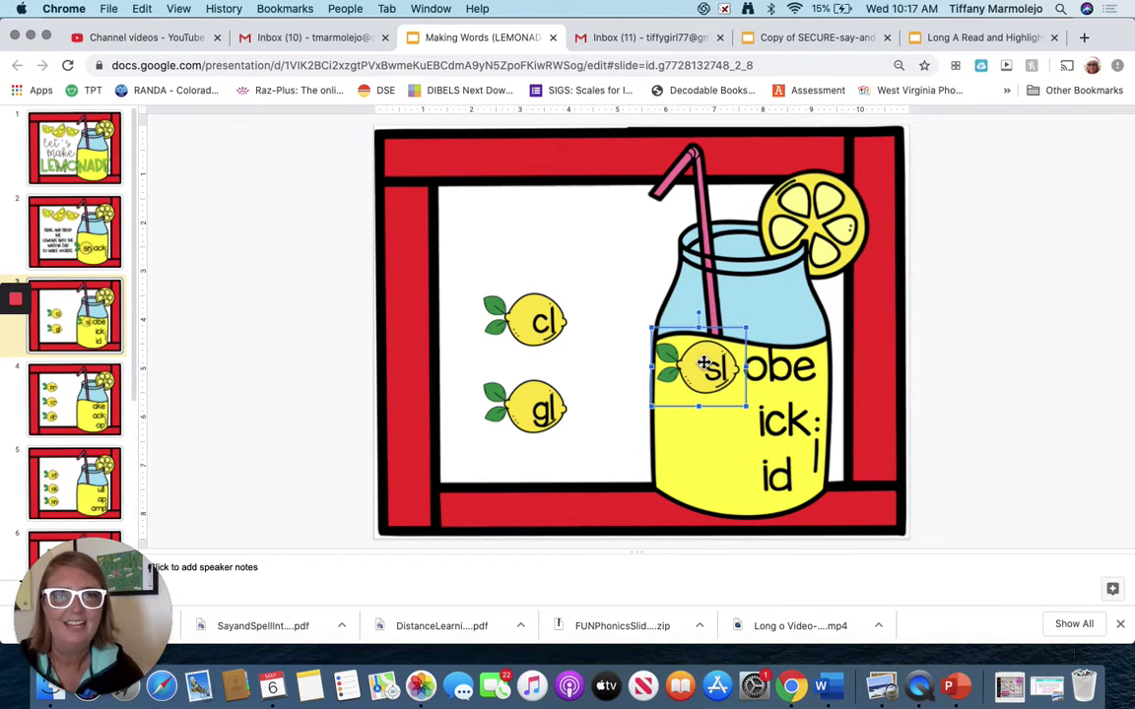
left_click_drag(703, 363, 712, 424)
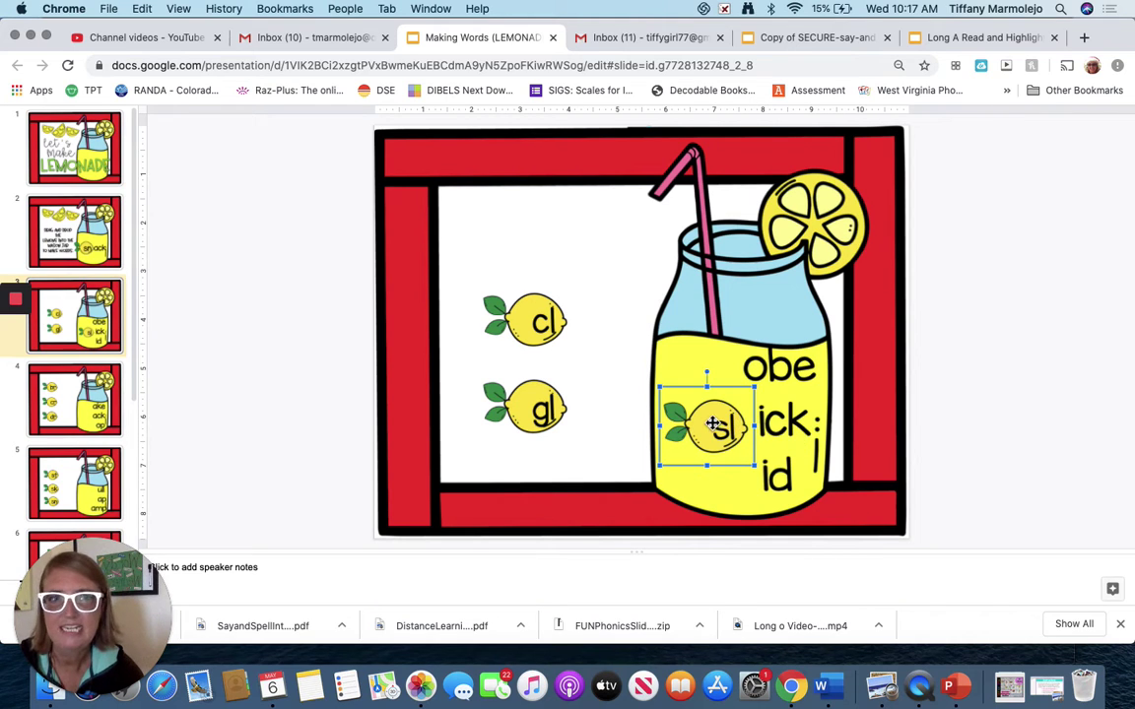
left_click_drag(713, 424, 716, 470)
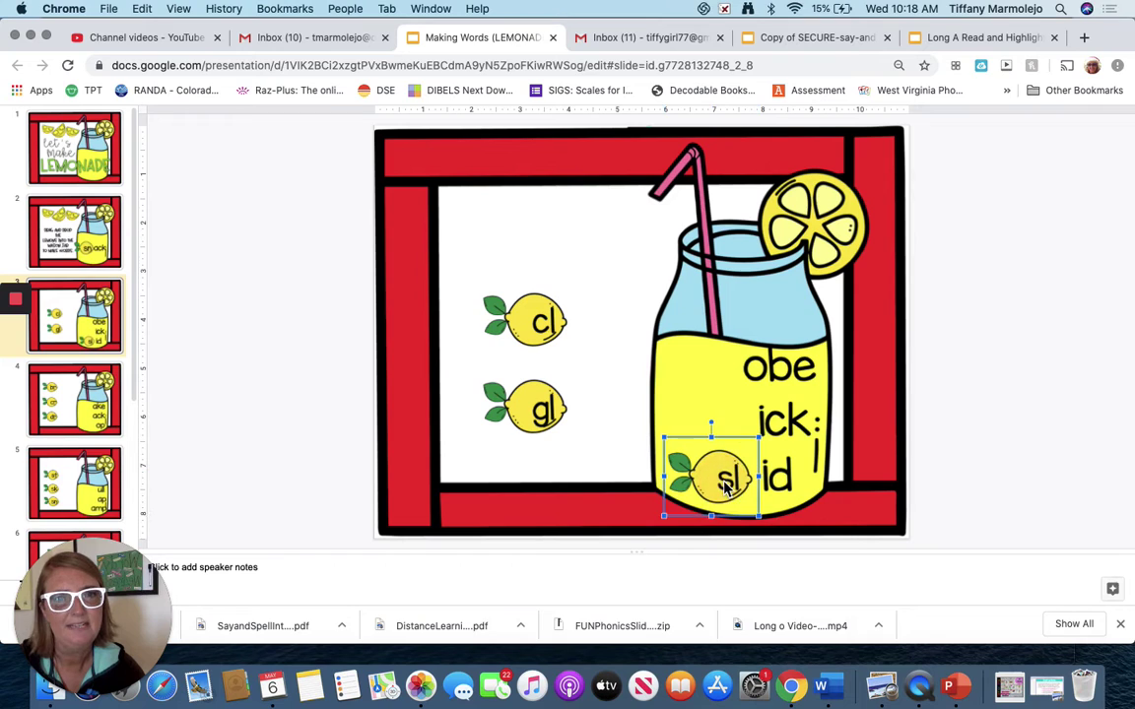
left_click(585, 313)
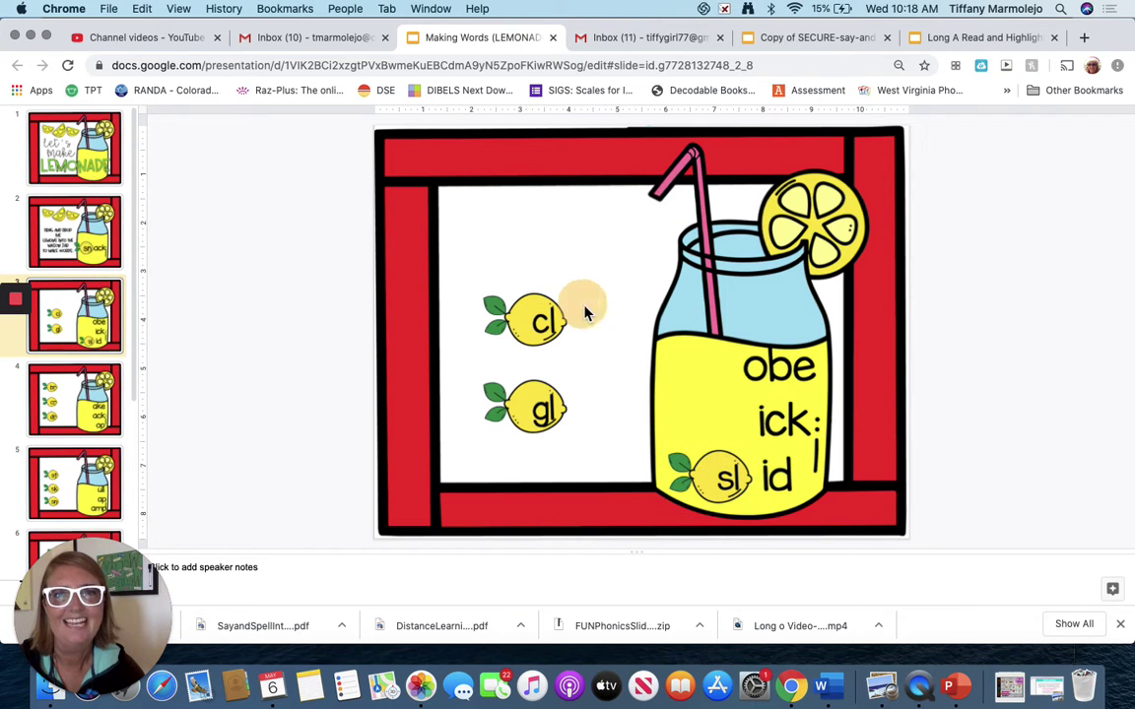
Place the cl lemon beside ick and the gl lemon beside obe, spelling click and globe
left_click(522, 333)
left_click_drag(522, 333, 701, 375)
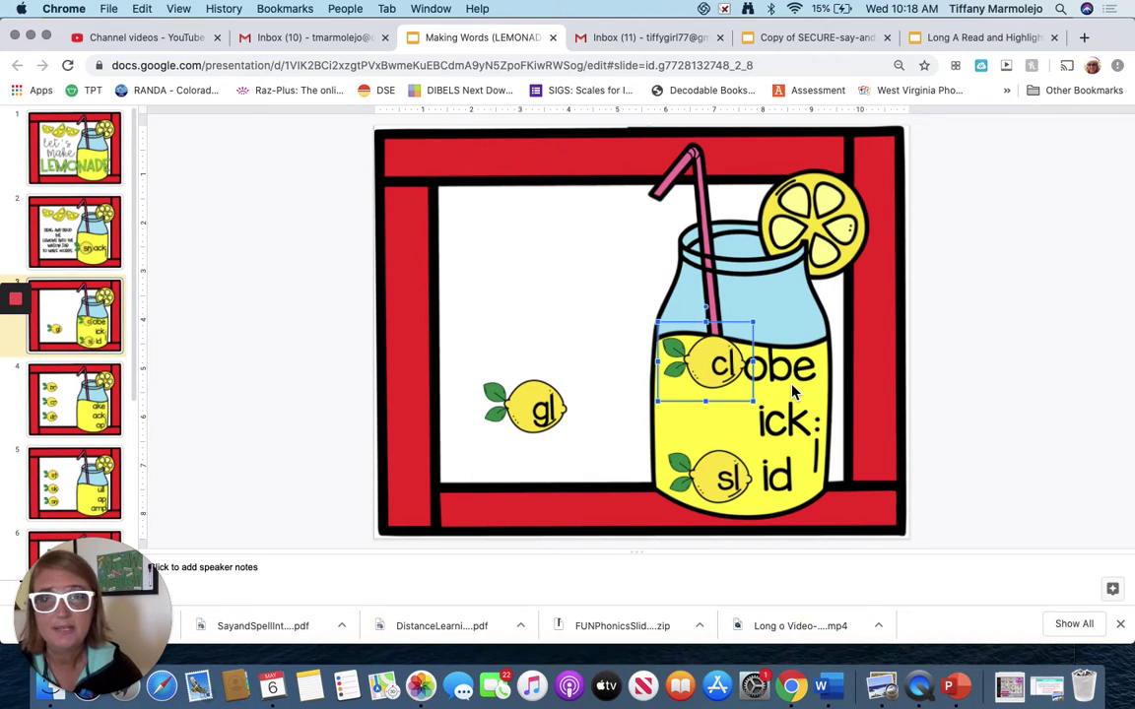
left_click_drag(718, 367, 722, 428)
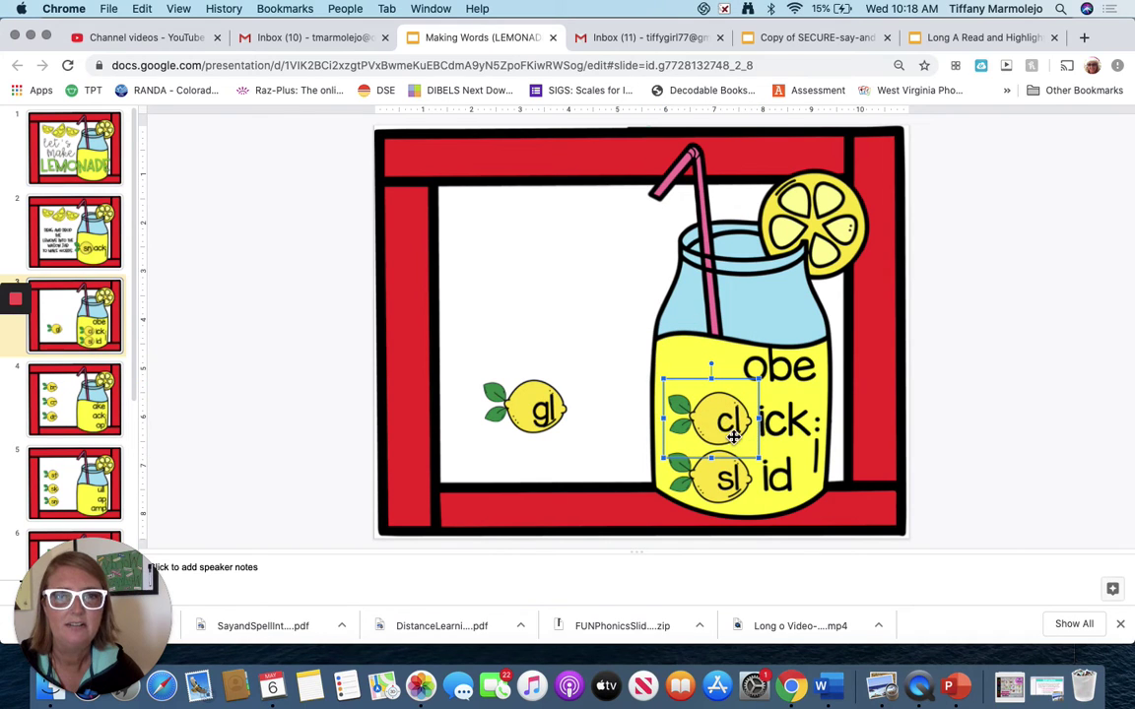
left_click(788, 449)
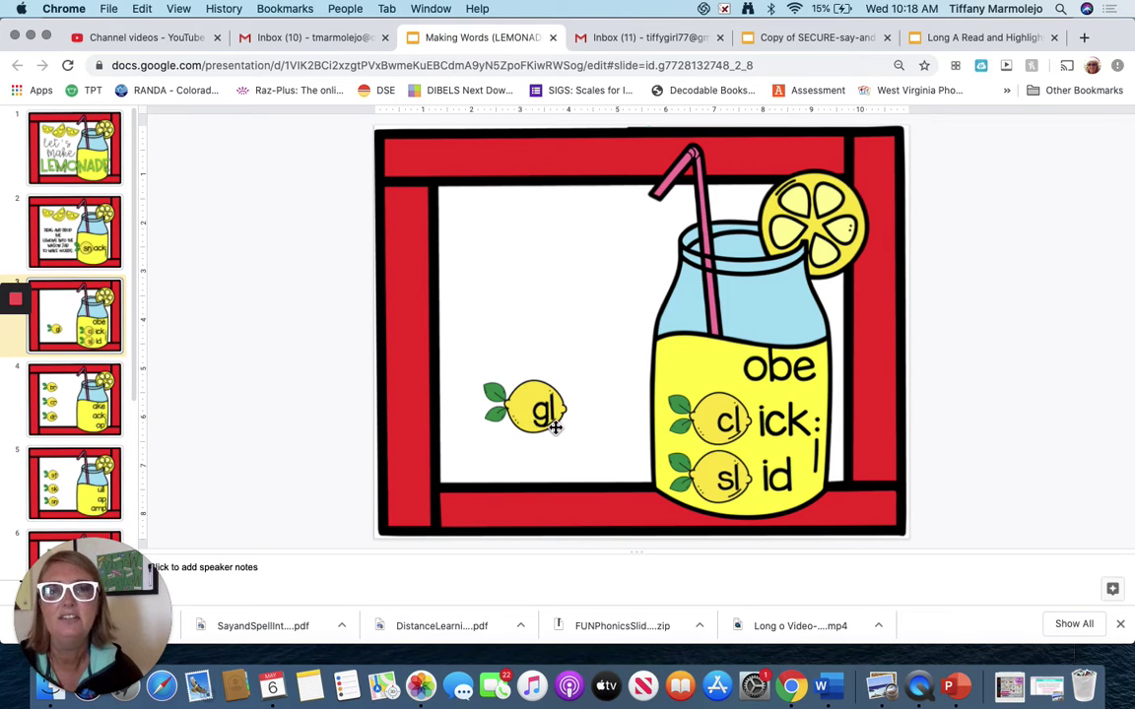
left_click_drag(524, 412, 698, 370)
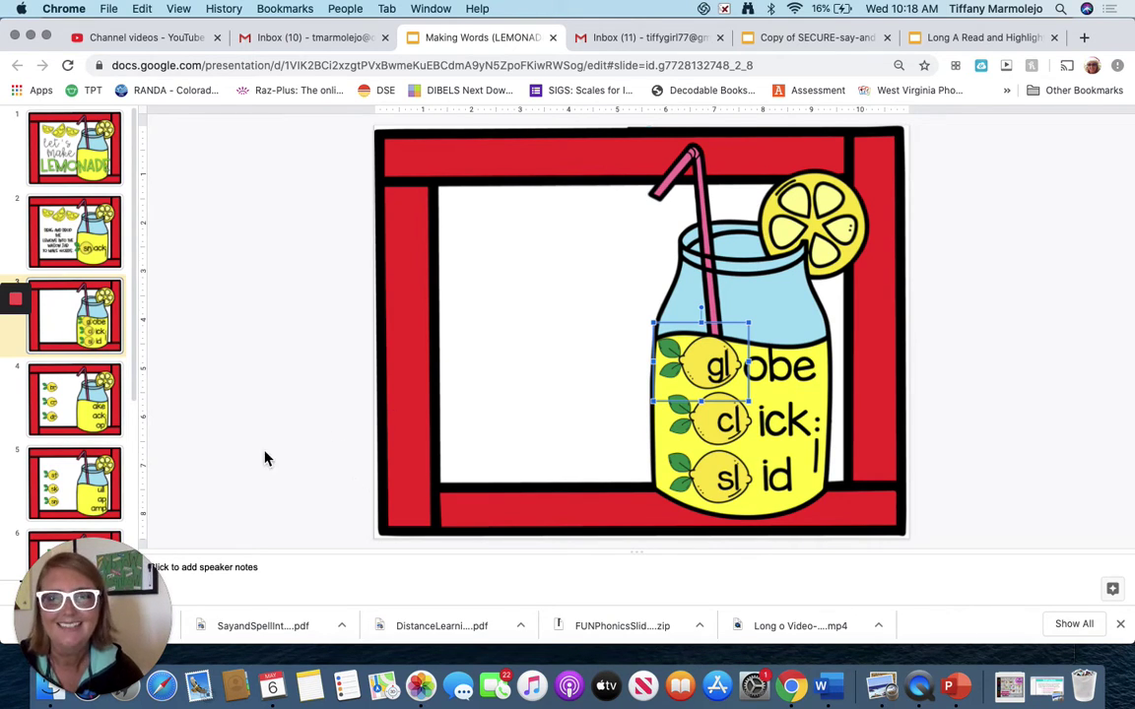
On slide 4, place br, cr and dr beside ake, ack and op: brake, crack, drop
left_click(69, 414)
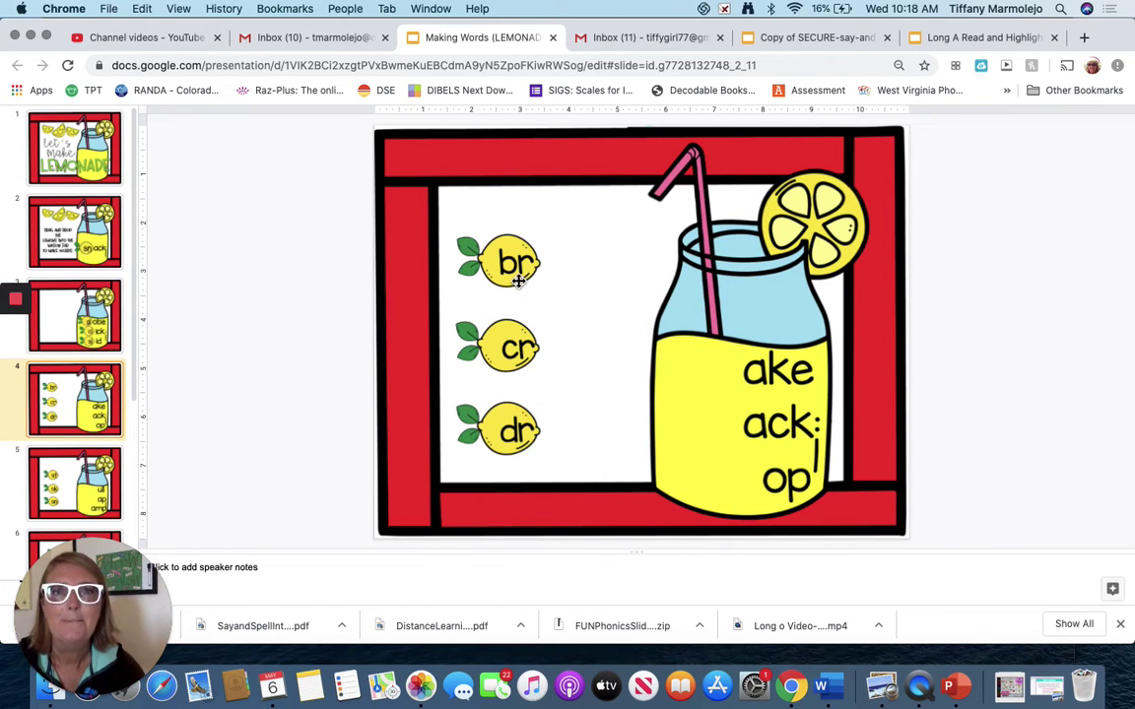
left_click_drag(515, 279, 714, 379)
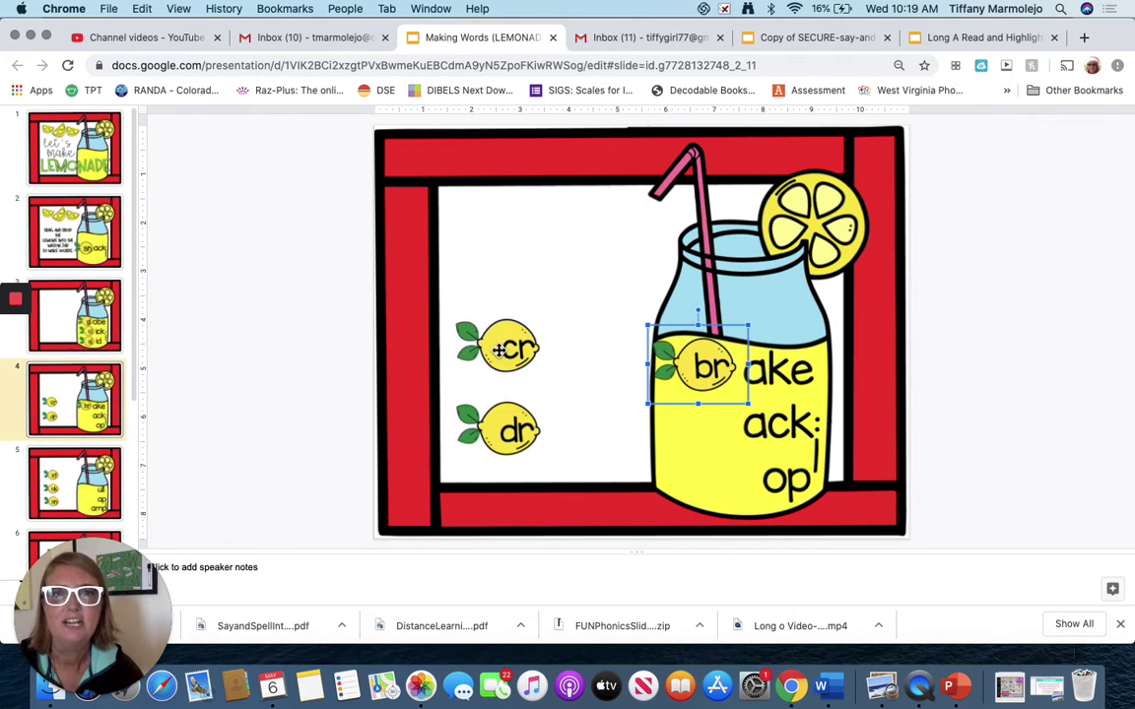
left_click_drag(499, 350, 692, 435)
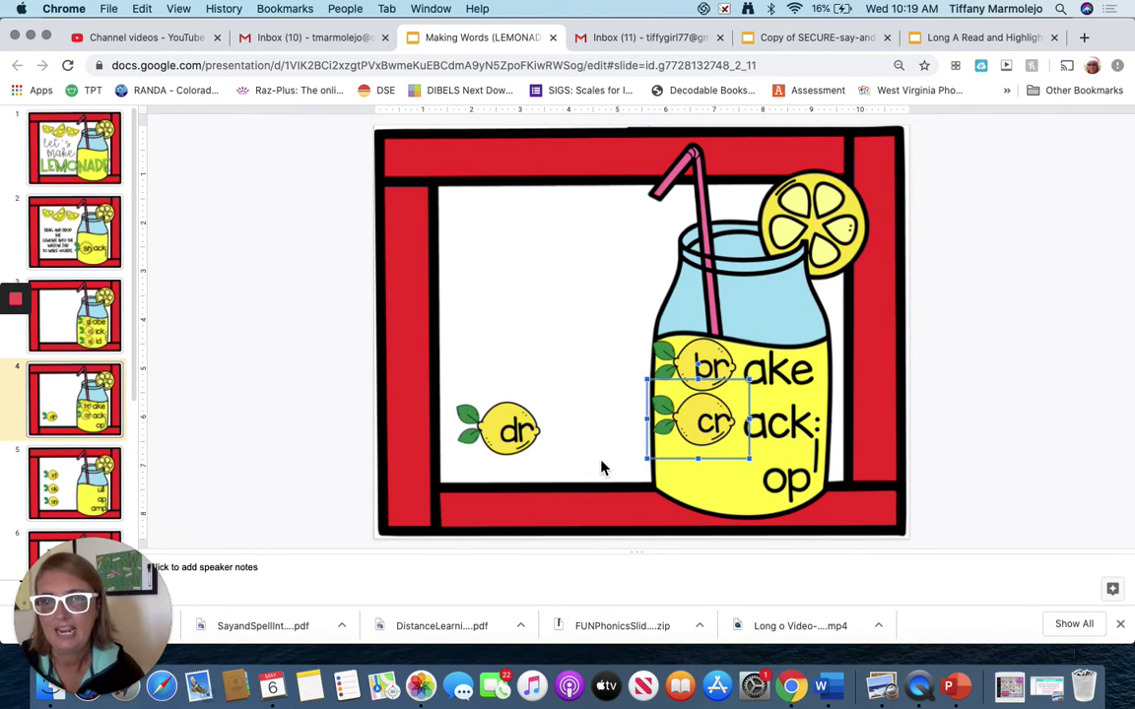
left_click(509, 444)
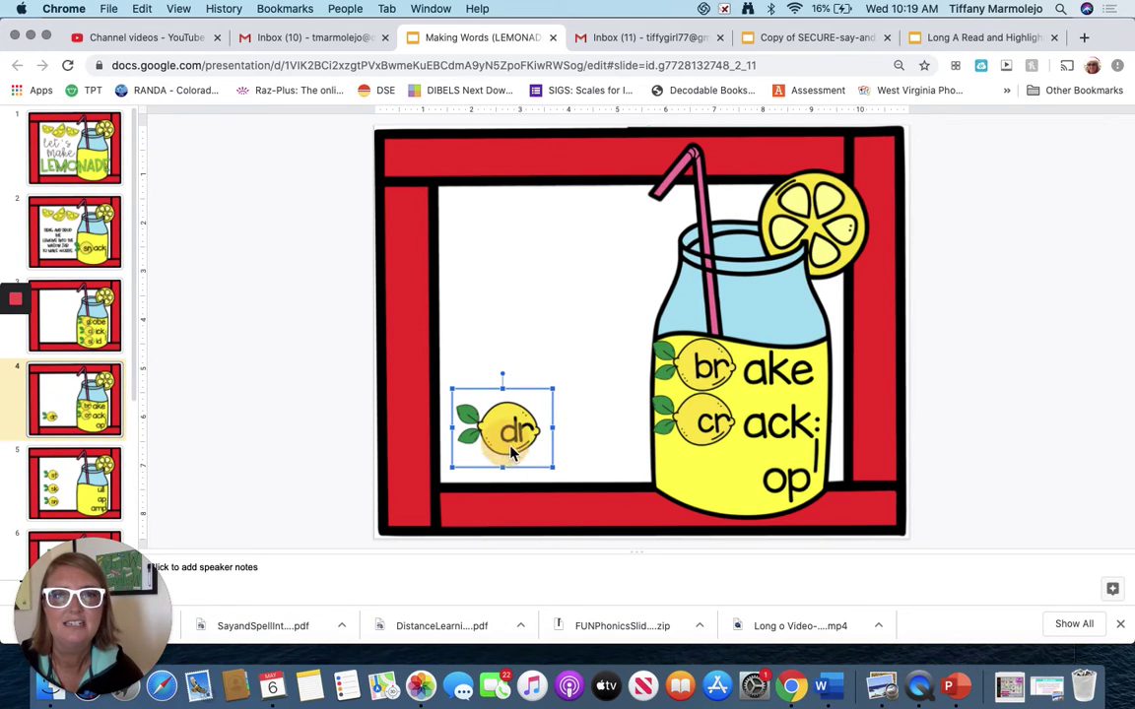
left_click_drag(521, 454, 730, 493)
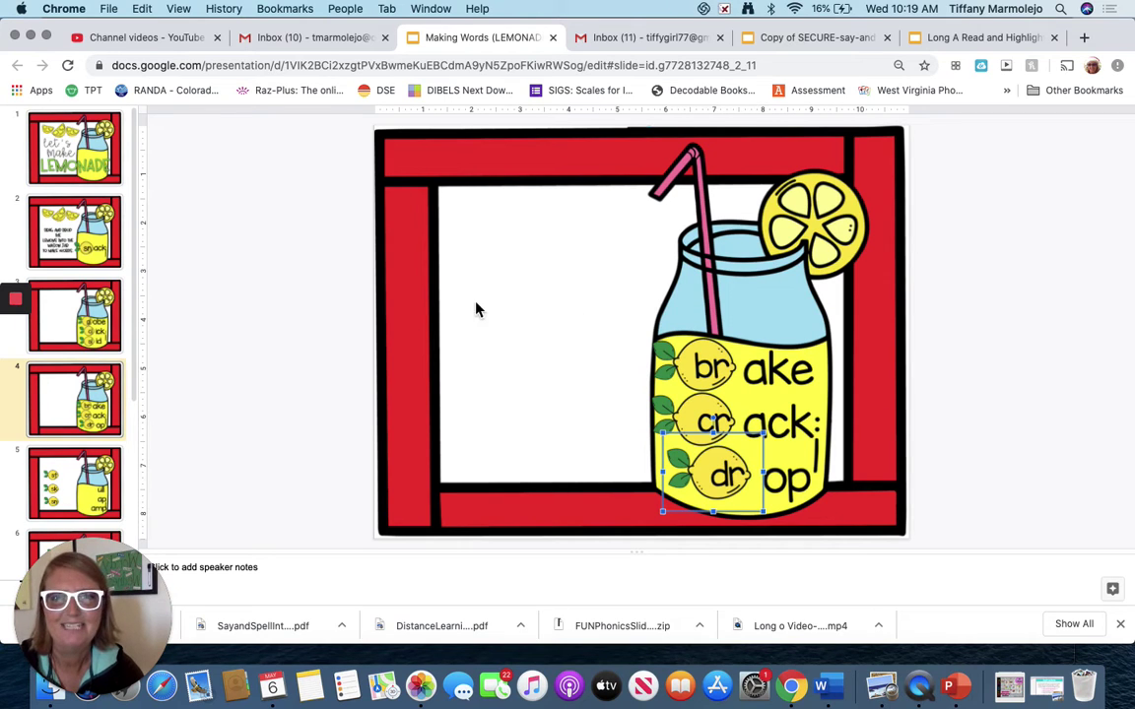
left_click(69, 424)
On slide 5, drag the st lemon down the jar beside amp to spell stamp
key("Down")
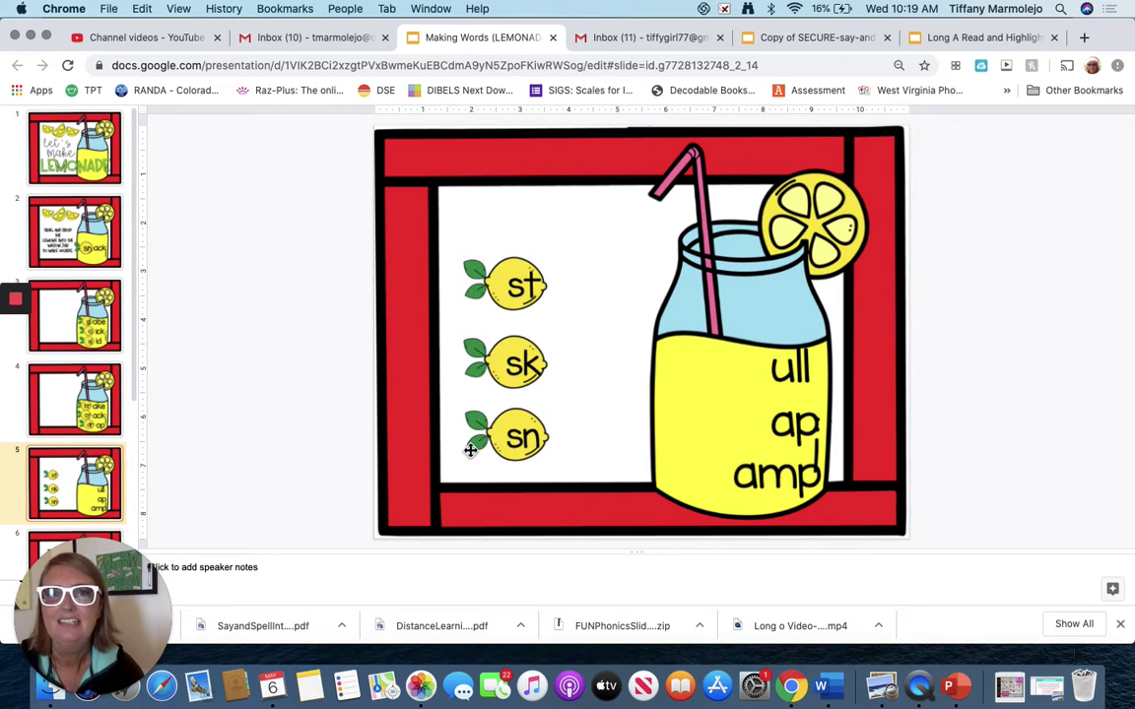
left_click(519, 306)
left_click_drag(519, 306, 729, 379)
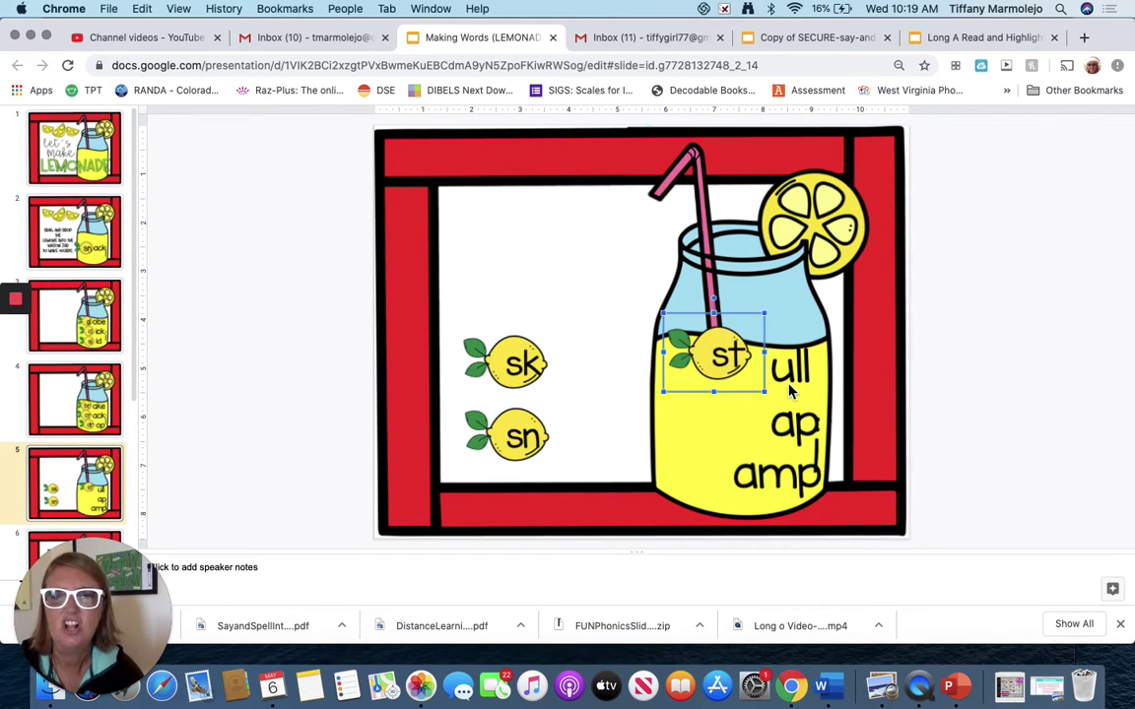
left_click_drag(719, 361, 706, 422)
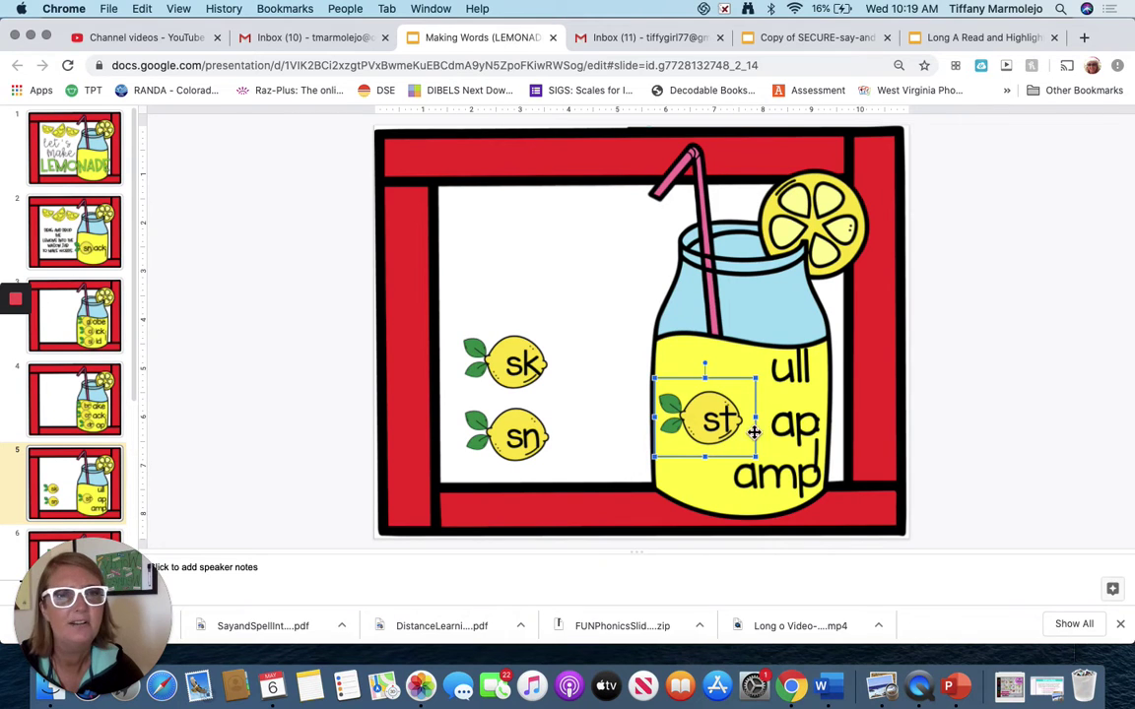
left_click_drag(713, 426, 701, 480)
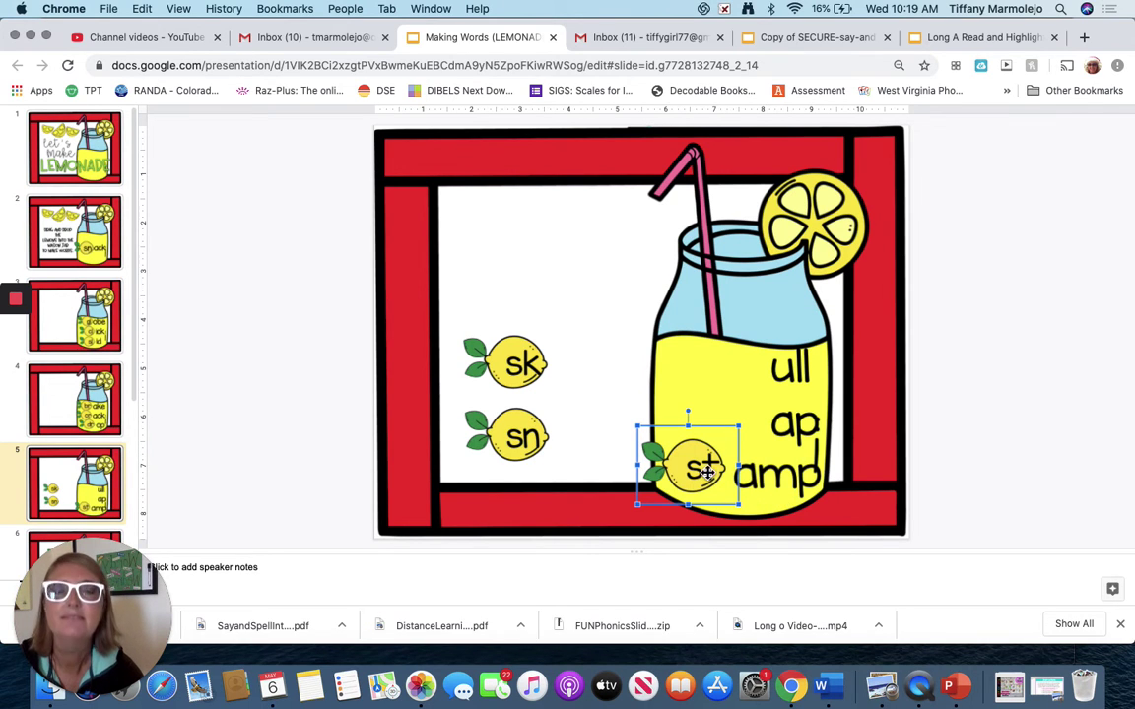
left_click_drag(708, 479, 708, 487)
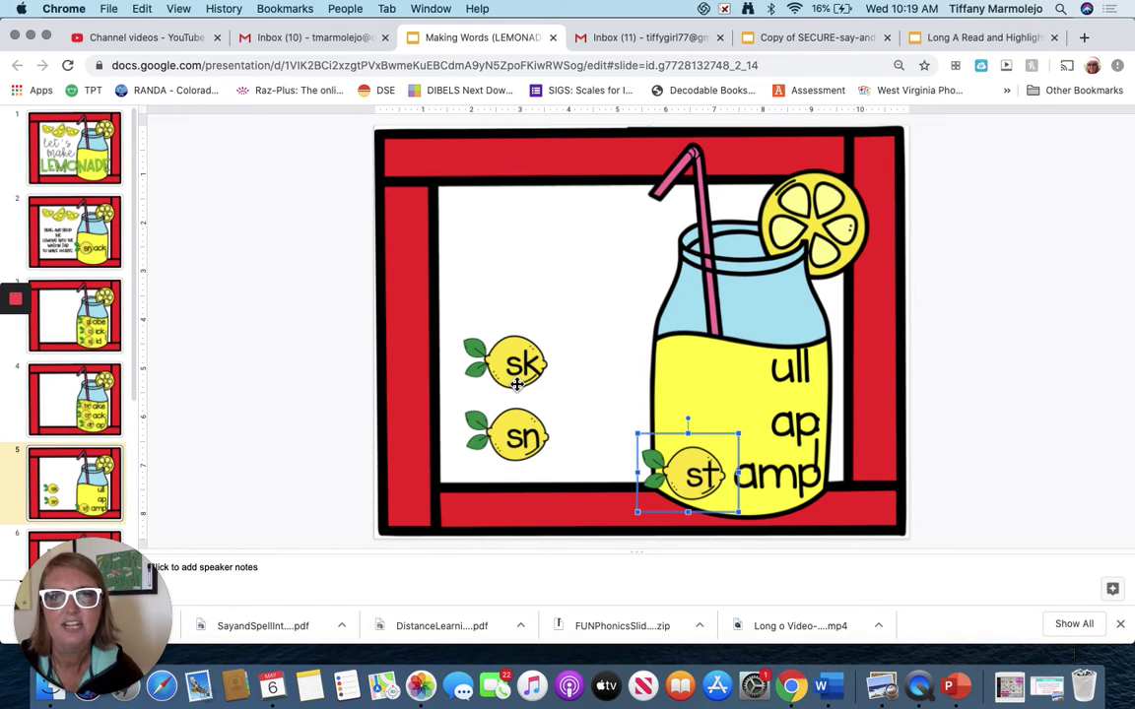
Place the sk lemon beside ull and the sn lemon beside ap, spelling skull and snap
left_click_drag(516, 384, 727, 376)
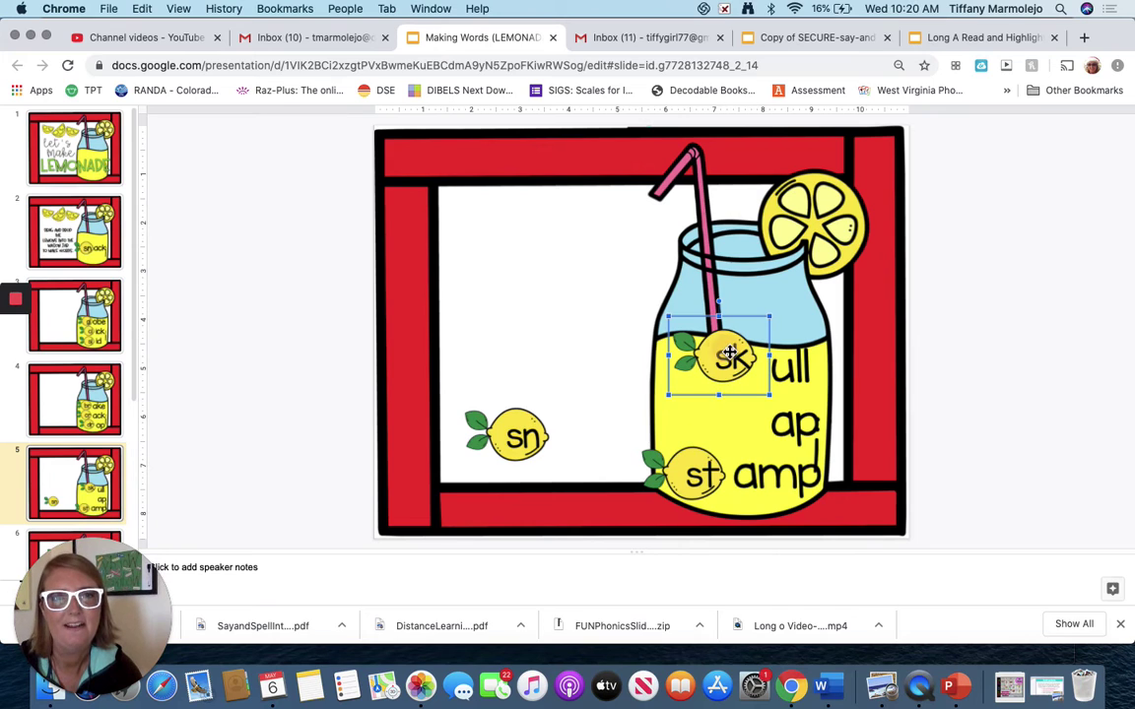
left_click_drag(730, 357, 732, 366)
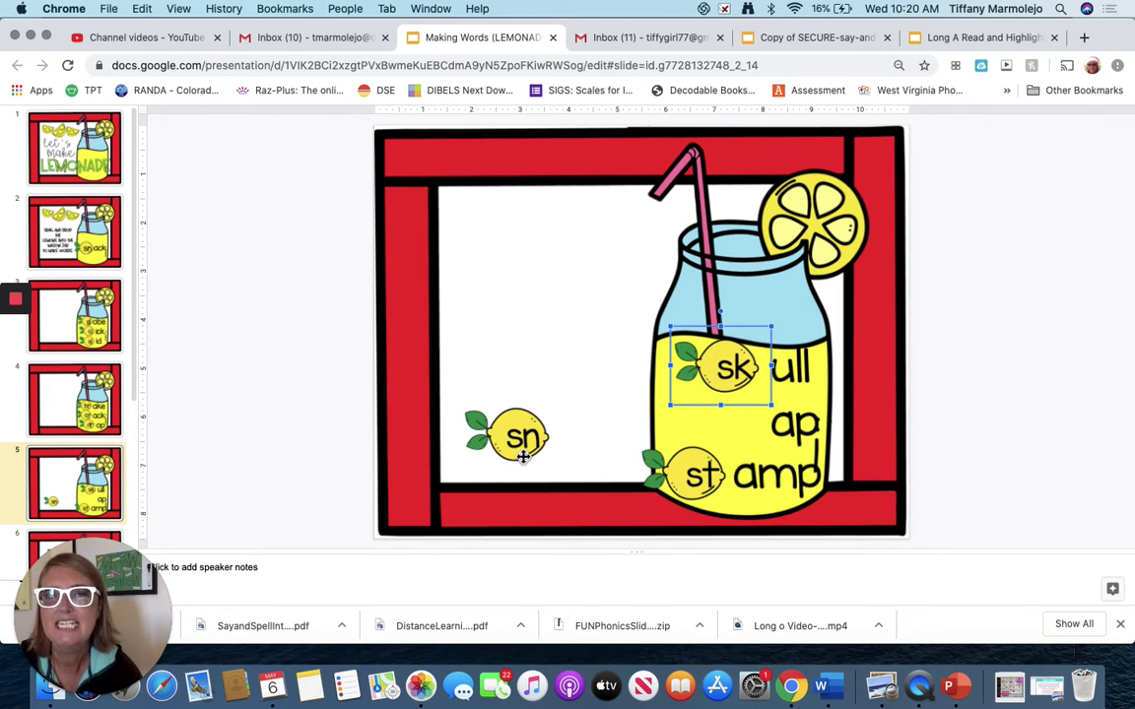
left_click_drag(523, 448, 738, 421)
left_click_drag(738, 425, 739, 426)
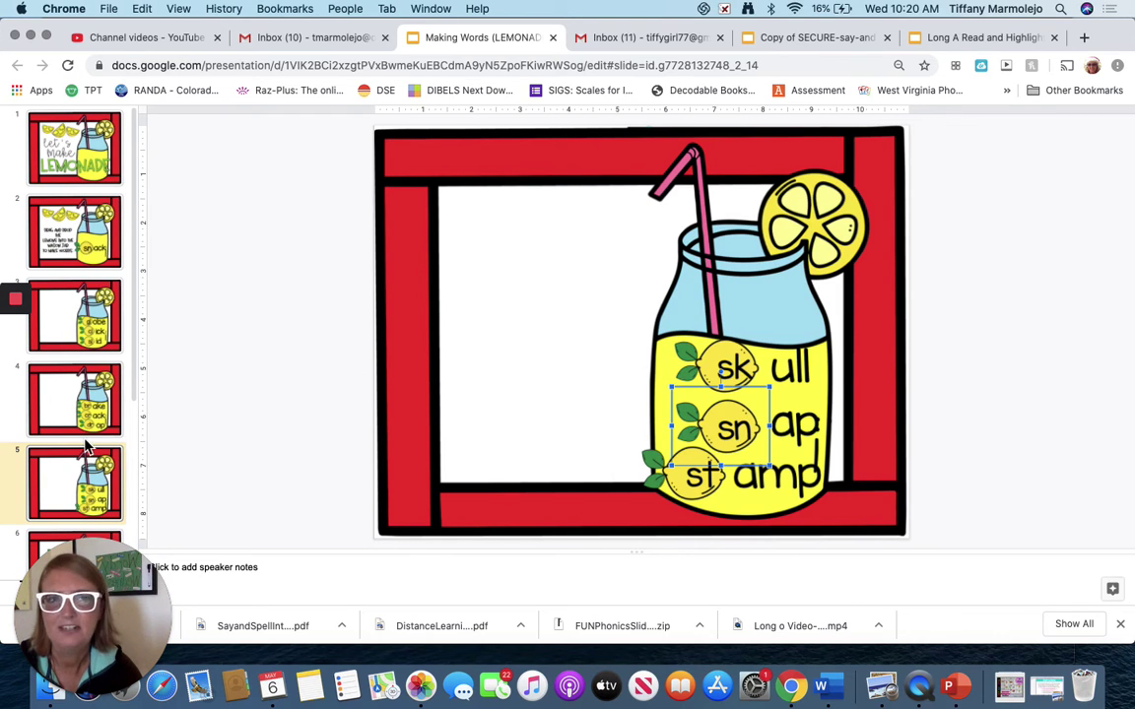
scroll(86, 447, "down", 5)
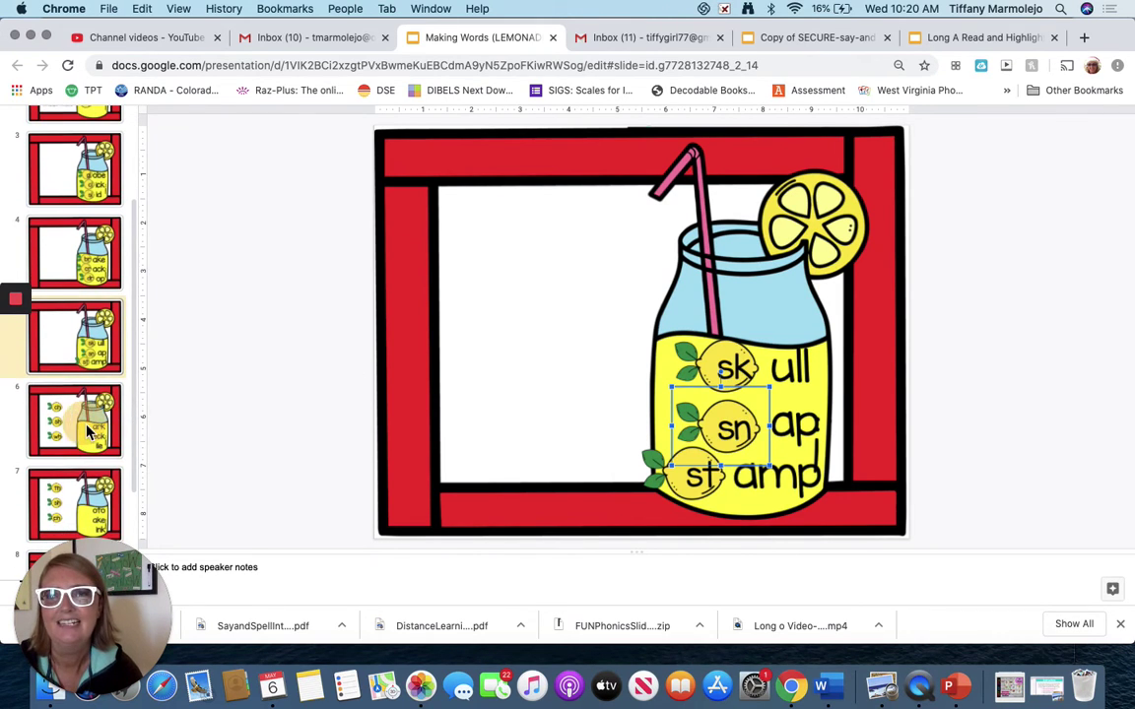
On slide 6, place ch beside eck and sh beside ark to spell check and shark
left_click(89, 424)
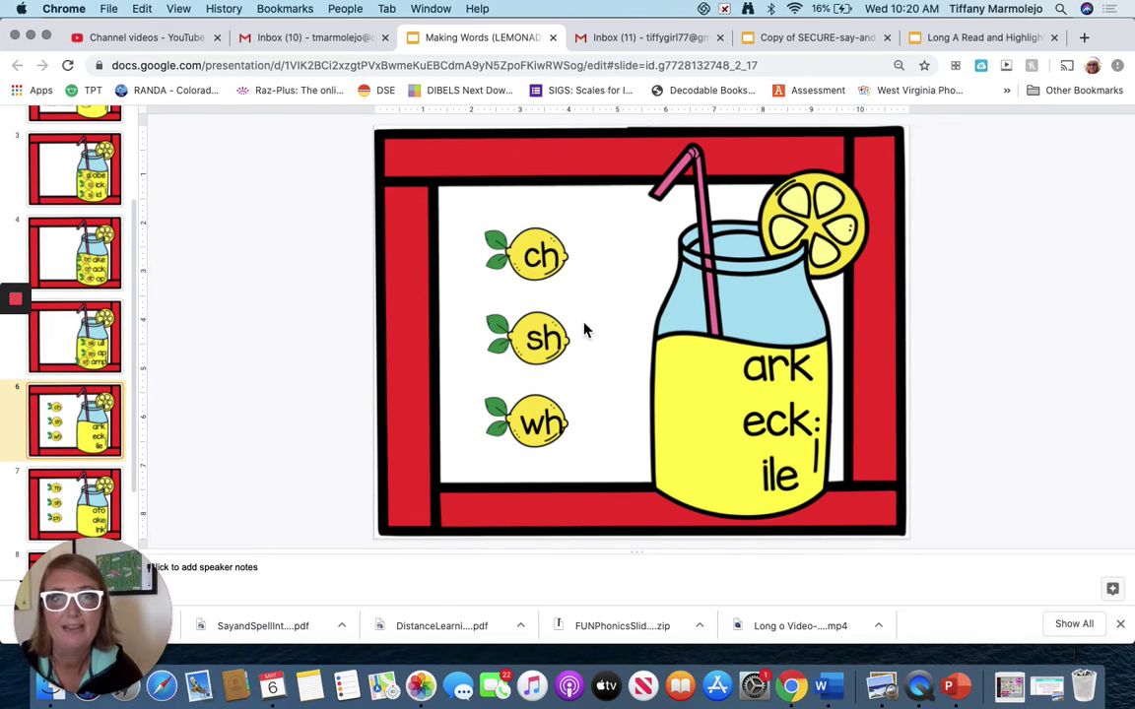
left_click_drag(542, 278, 703, 387)
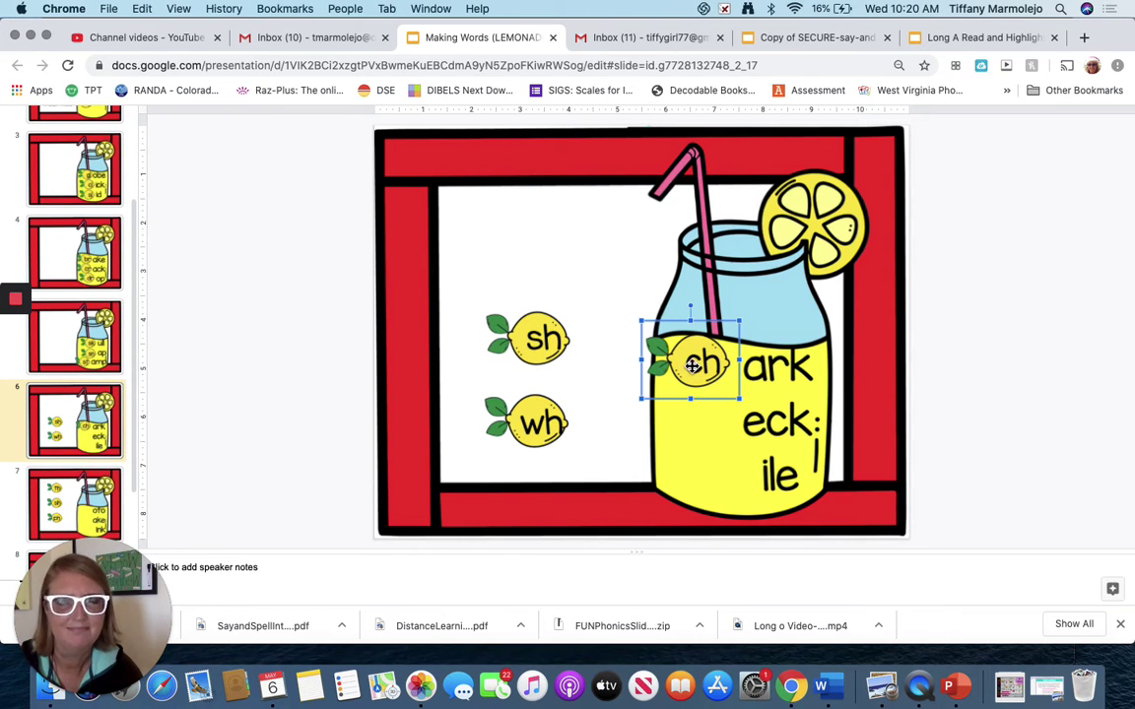
left_click_drag(693, 365, 703, 431)
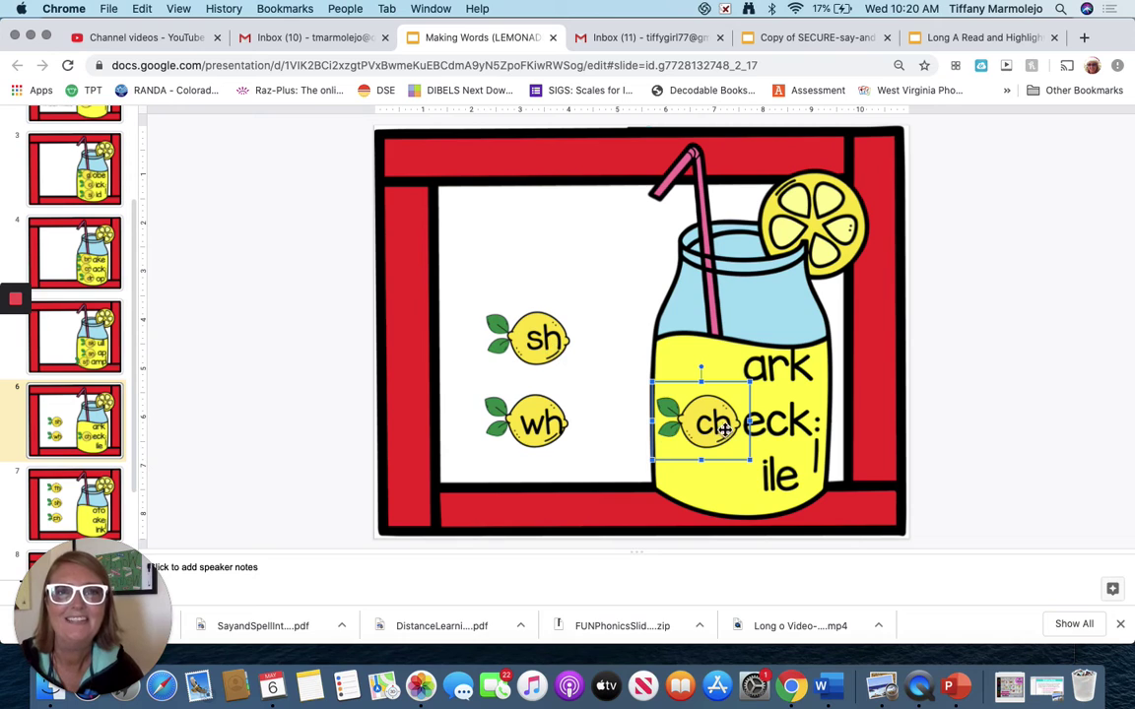
left_click_drag(535, 356, 707, 373)
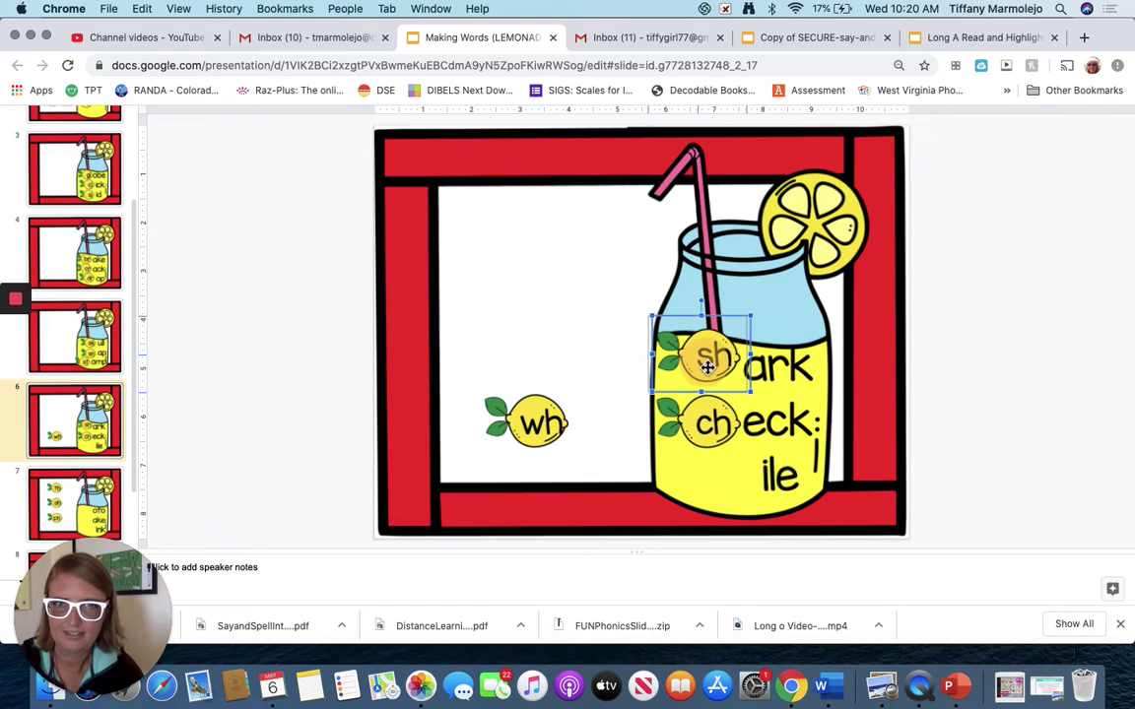